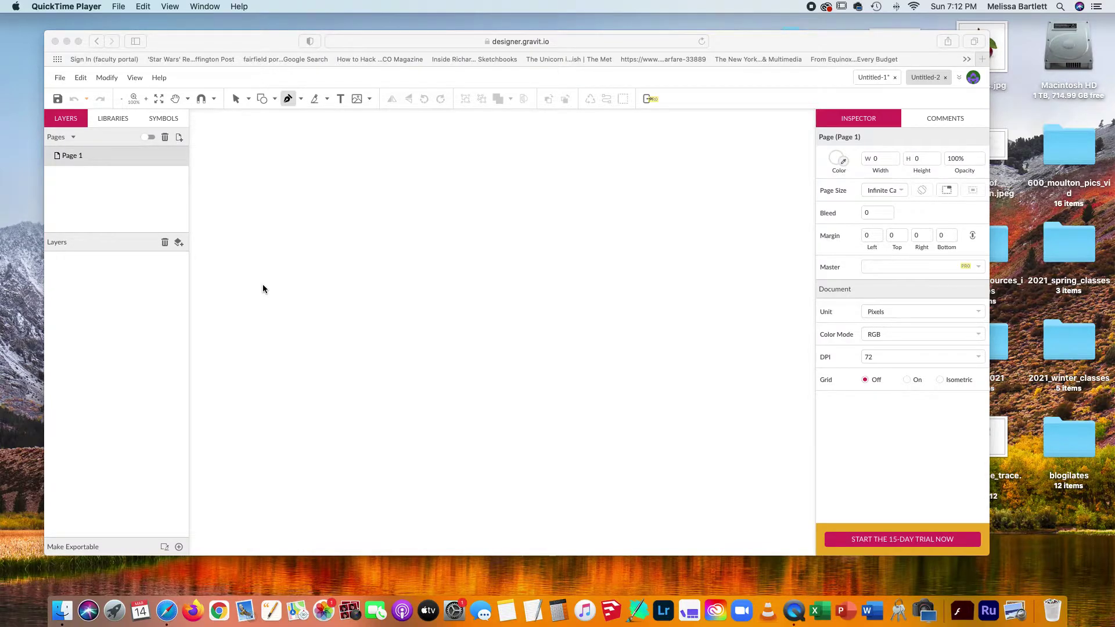
Step: Activate the Pen tool and remove its default fill so that new paths get only a border
{"action": "left_click", "coordinate": [302, 97]}
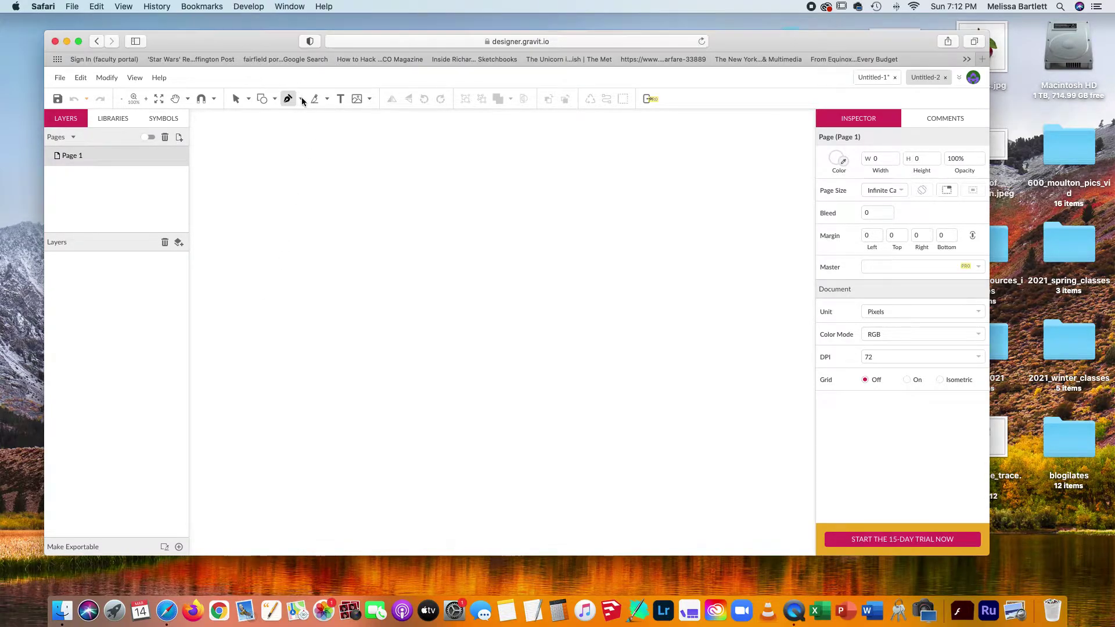
{"action": "left_click", "coordinate": [302, 100]}
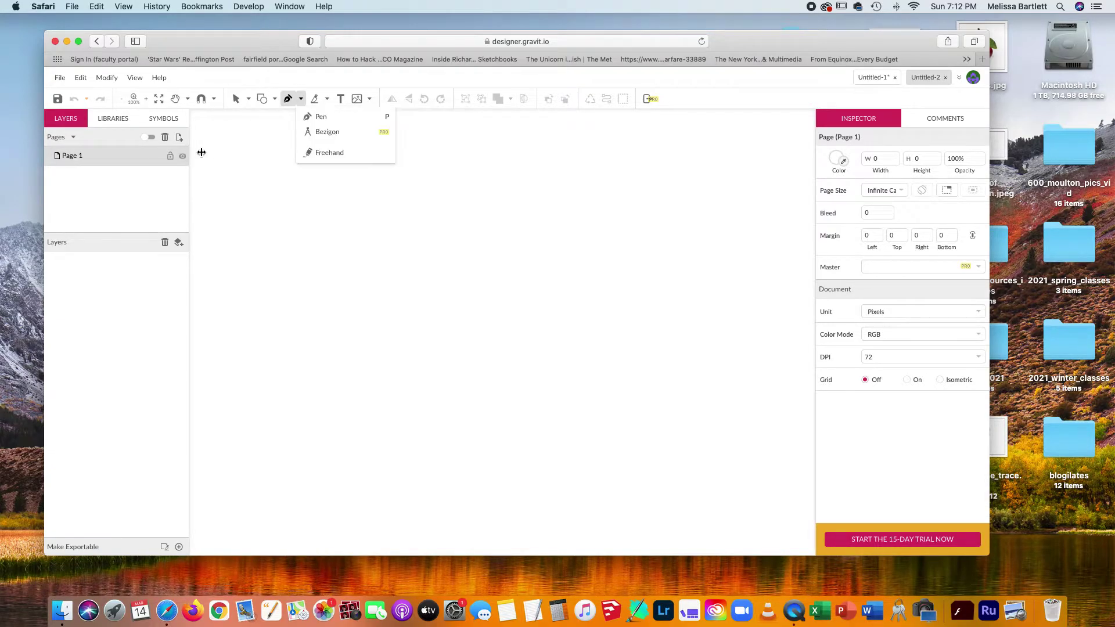
{"action": "left_click", "coordinate": [300, 100]}
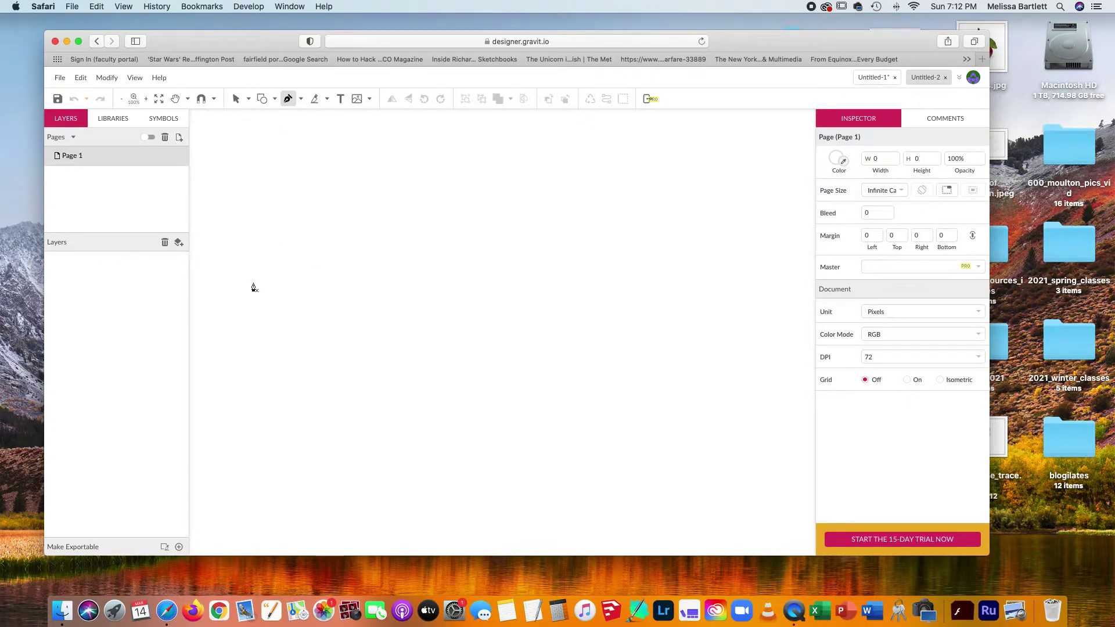
{"action": "left_click", "coordinate": [286, 99]}
{"action": "left_click", "coordinate": [288, 99]}
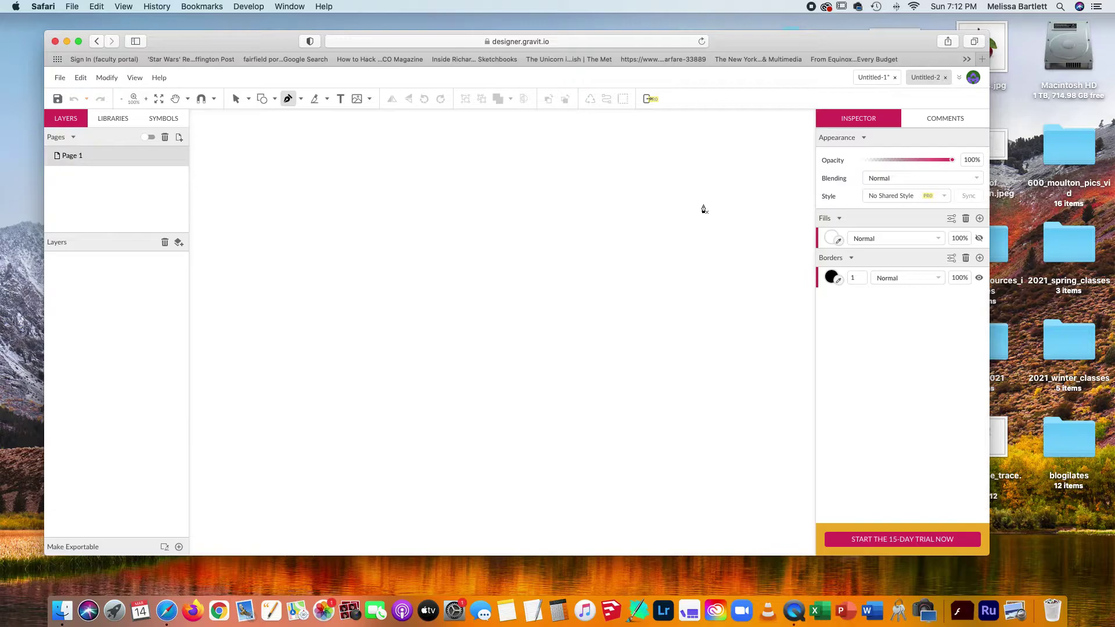
{"action": "left_click", "coordinate": [966, 218]}
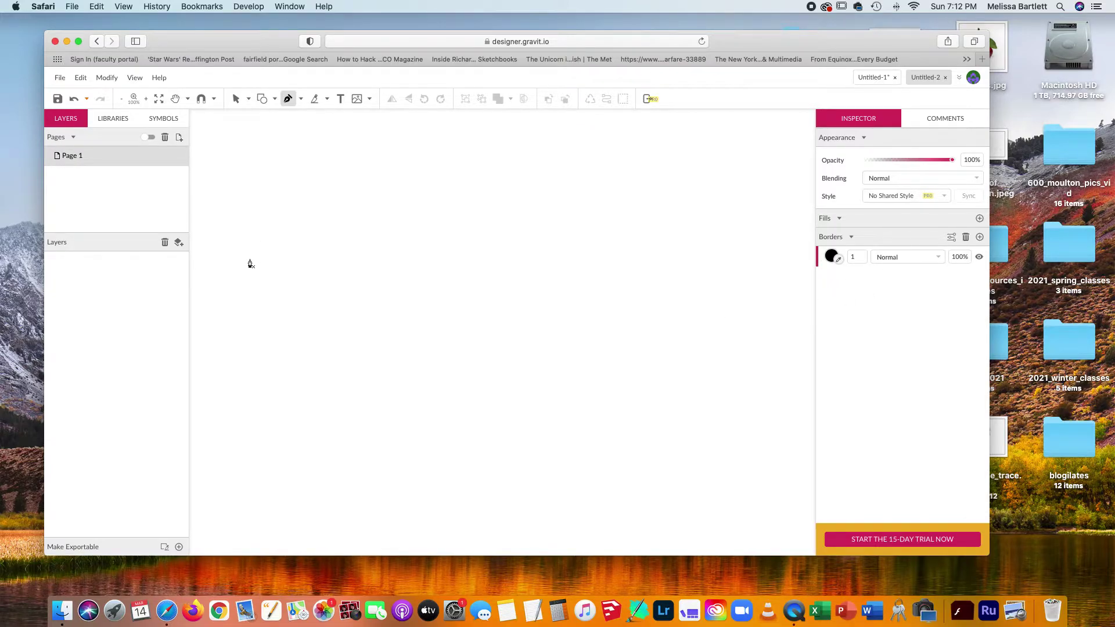
Step: Draw an open wavy path with four smooth anchor points across the upper canvas, about 747 by 116 px, and deselect it
{"action": "left_click_drag", "start_coordinate": [238, 265], "coordinate": [270, 219]}
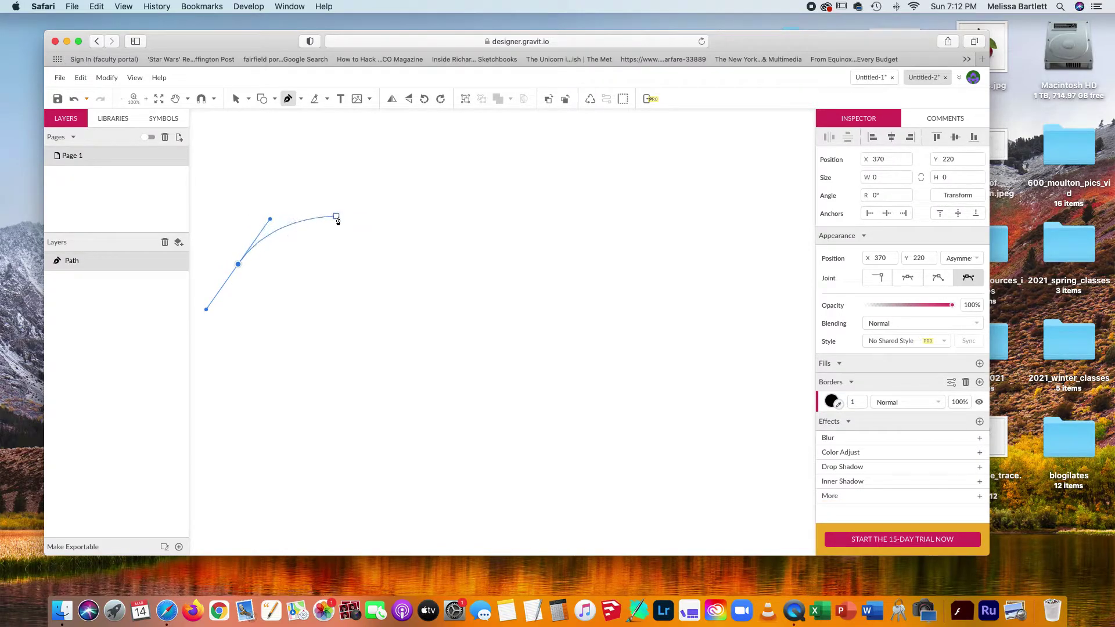
{"action": "left_click_drag", "start_coordinate": [370, 232], "coordinate": [416, 271]}
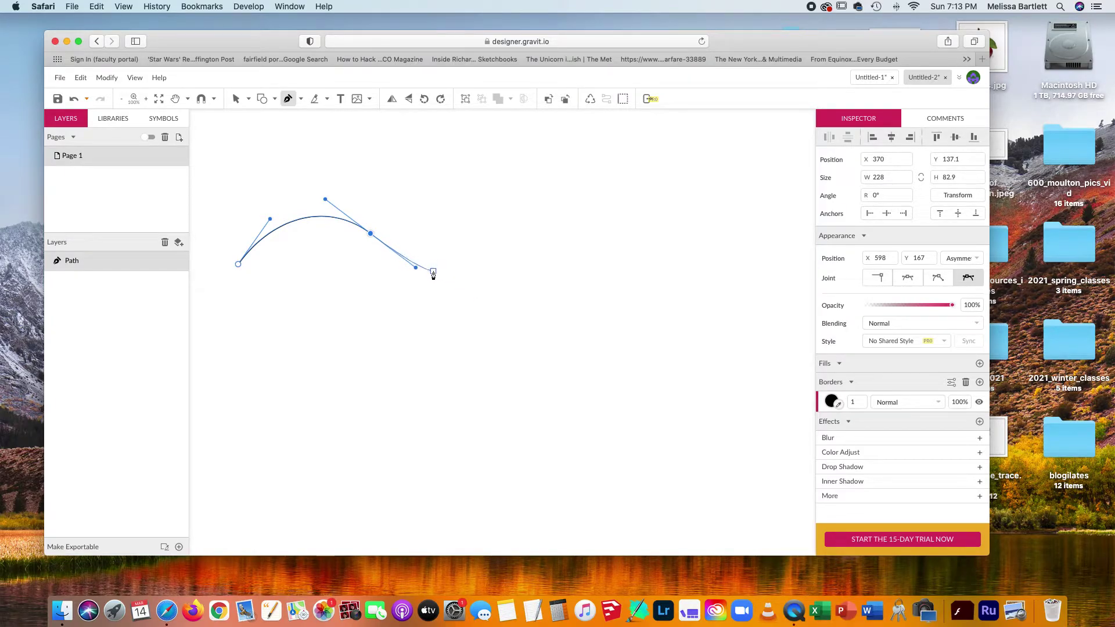
{"action": "left_click_drag", "start_coordinate": [514, 231], "coordinate": [549, 187]}
{"action": "left_click_drag", "start_coordinate": [671, 222], "coordinate": [693, 256]}
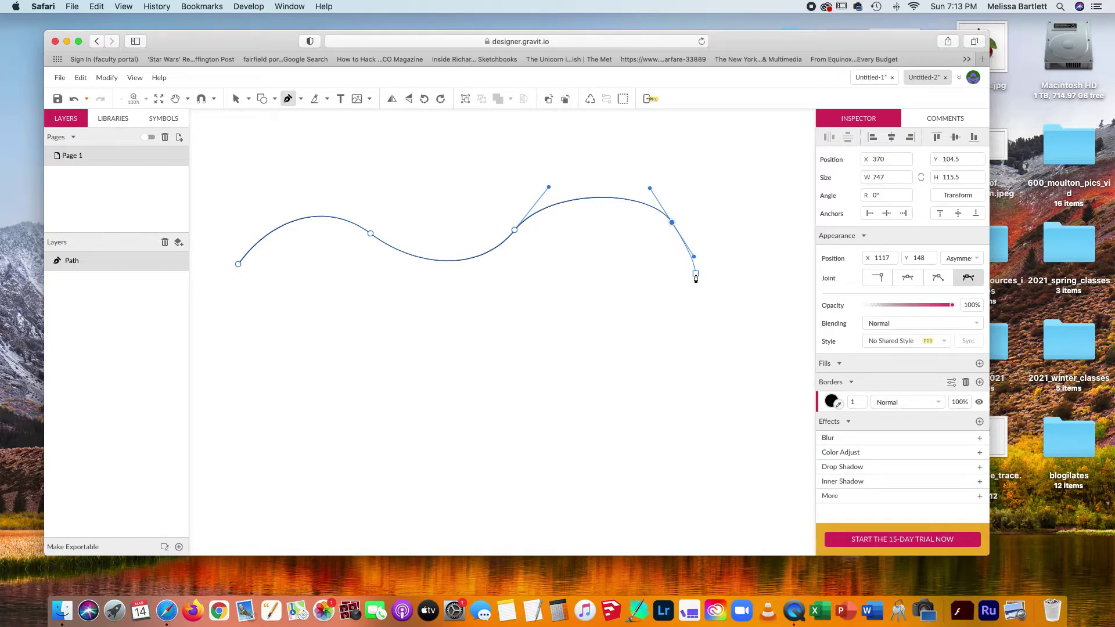
{"action": "key", "text": "Escape"}
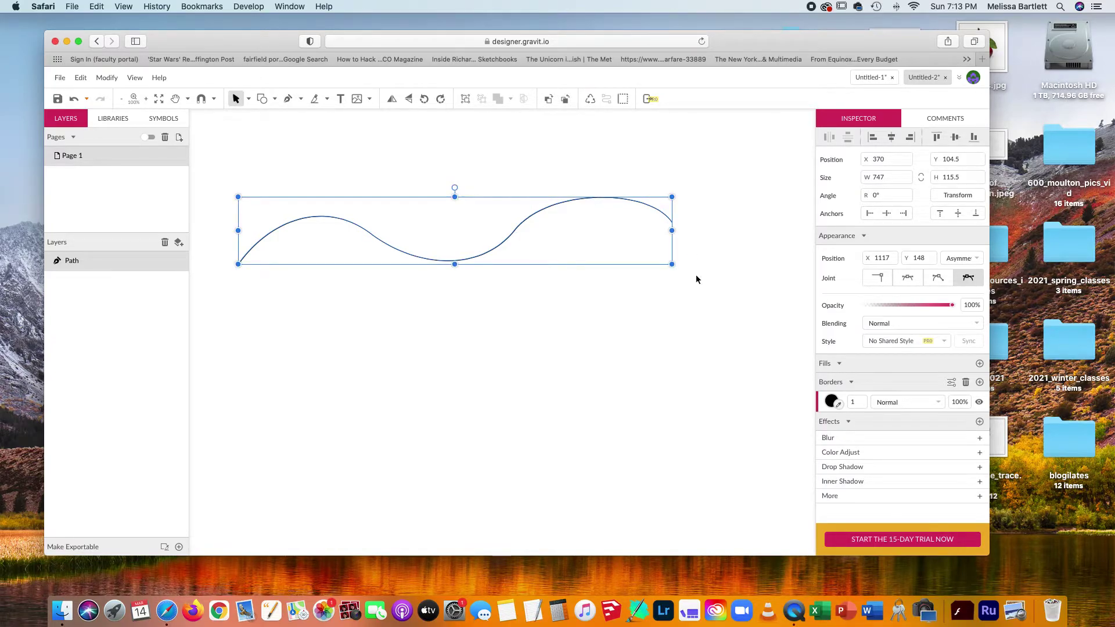
{"action": "left_click_drag", "start_coordinate": [713, 284], "coordinate": [731, 284]}
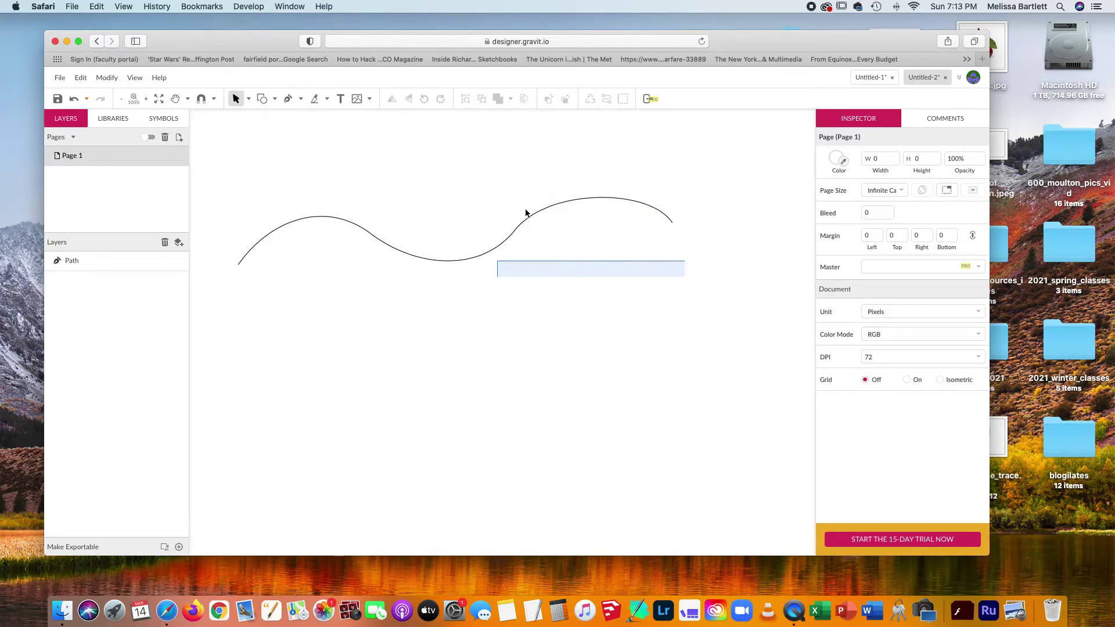
Step: Draw an open zigzag path of four straight segments below the wave, about 495 by 95 px, and deselect it
{"action": "key", "text": "p"}
{"action": "scroll", "coordinate": [522, 219], "scroll_direction": "up", "scroll_amount": 2}
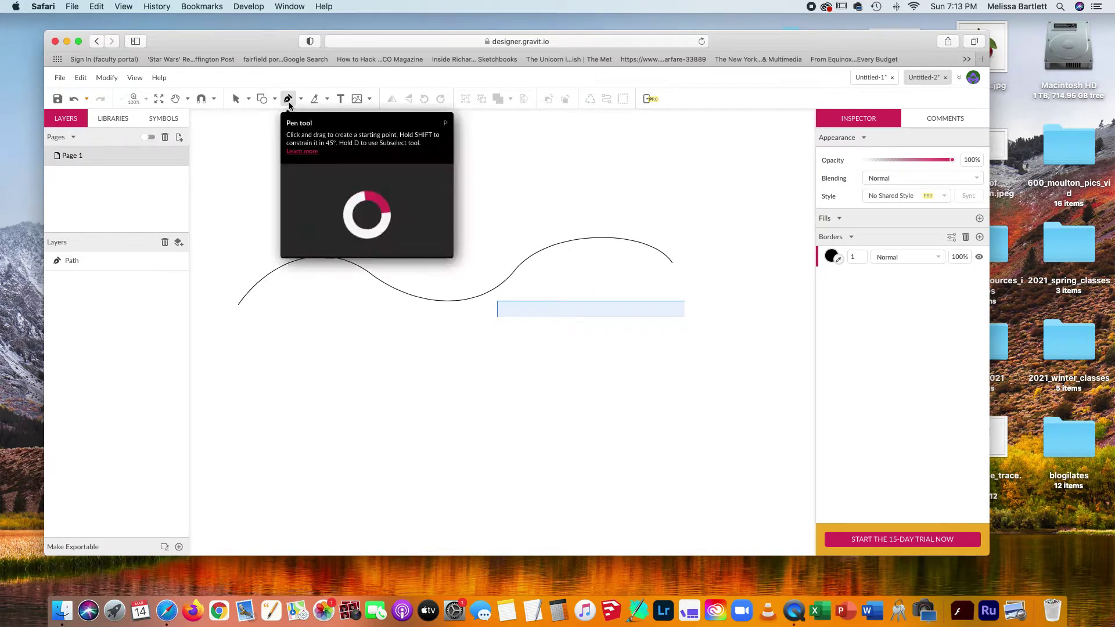
{"action": "left_click", "coordinate": [229, 426]}
{"action": "left_click", "coordinate": [290, 385]}
{"action": "left_click", "coordinate": [366, 438]}
{"action": "left_click", "coordinate": [444, 396]}
{"action": "left_click", "coordinate": [516, 440]}
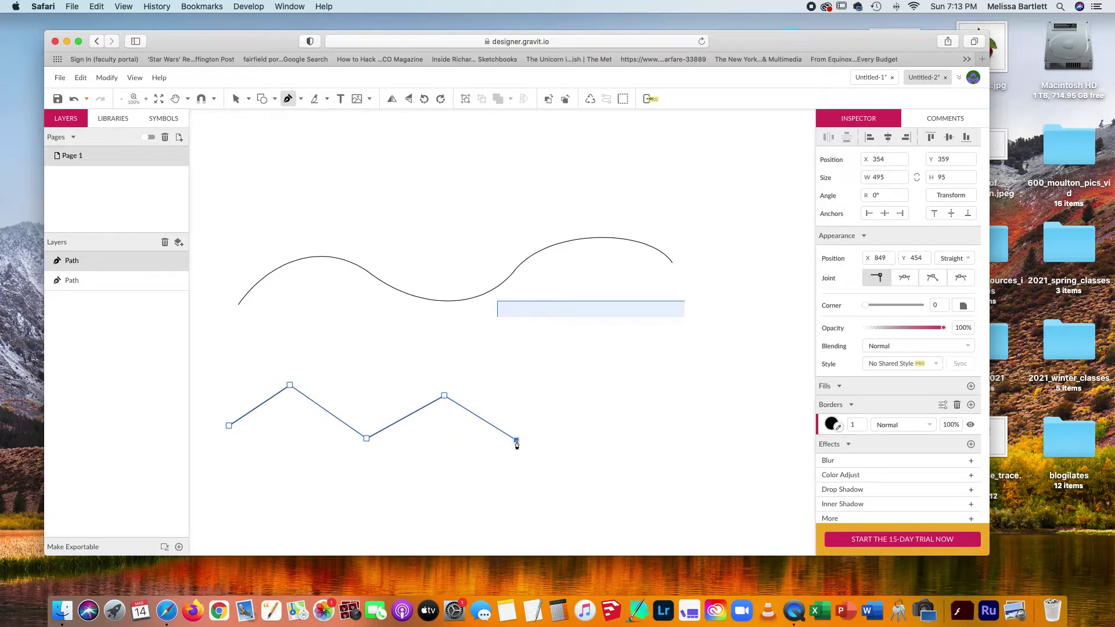
{"action": "key", "text": "Escape"}
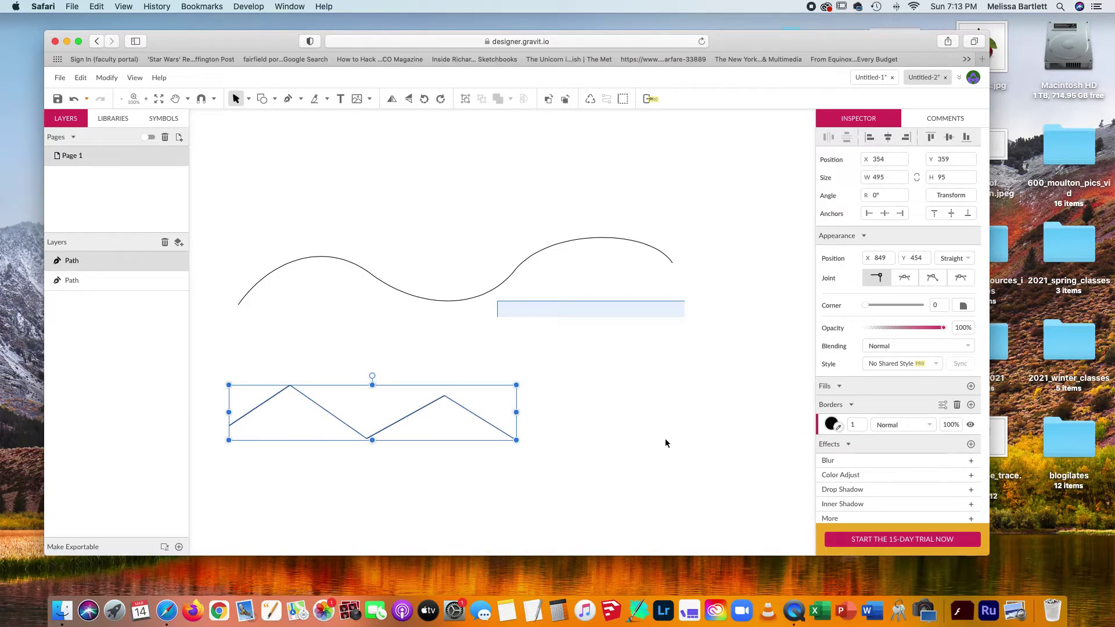
{"action": "left_click", "coordinate": [677, 460]}
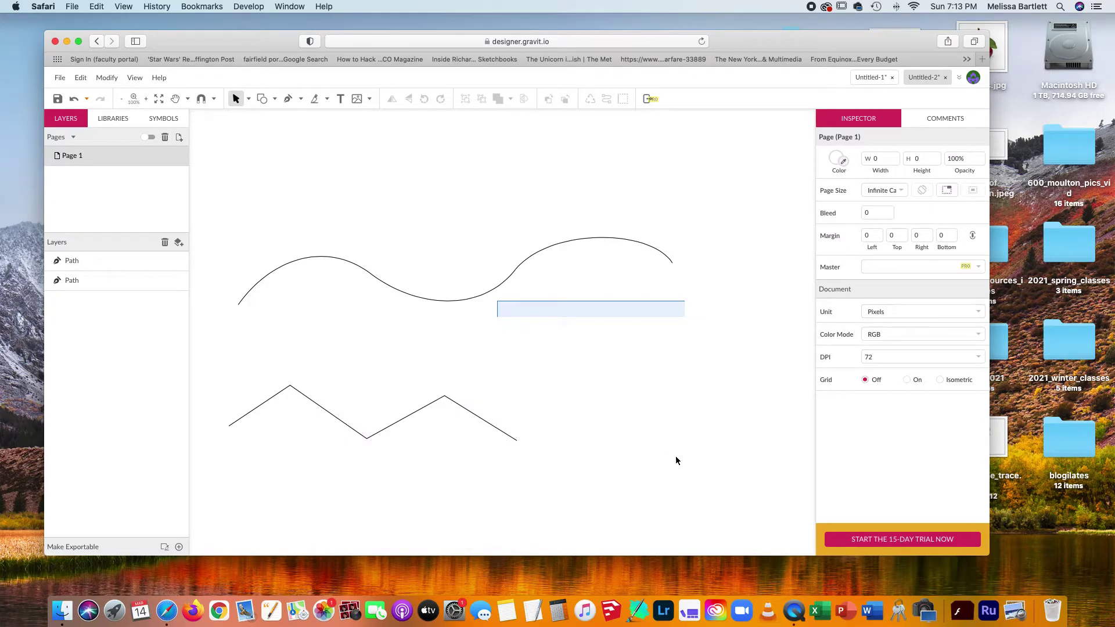
Step: Start a third pen path above the wave with one curved hump followed by two straight segments, about 474 px wide in total
{"action": "key", "text": "p"}
{"action": "scroll", "coordinate": [236, 158], "scroll_direction": "left", "scroll_amount": 1}
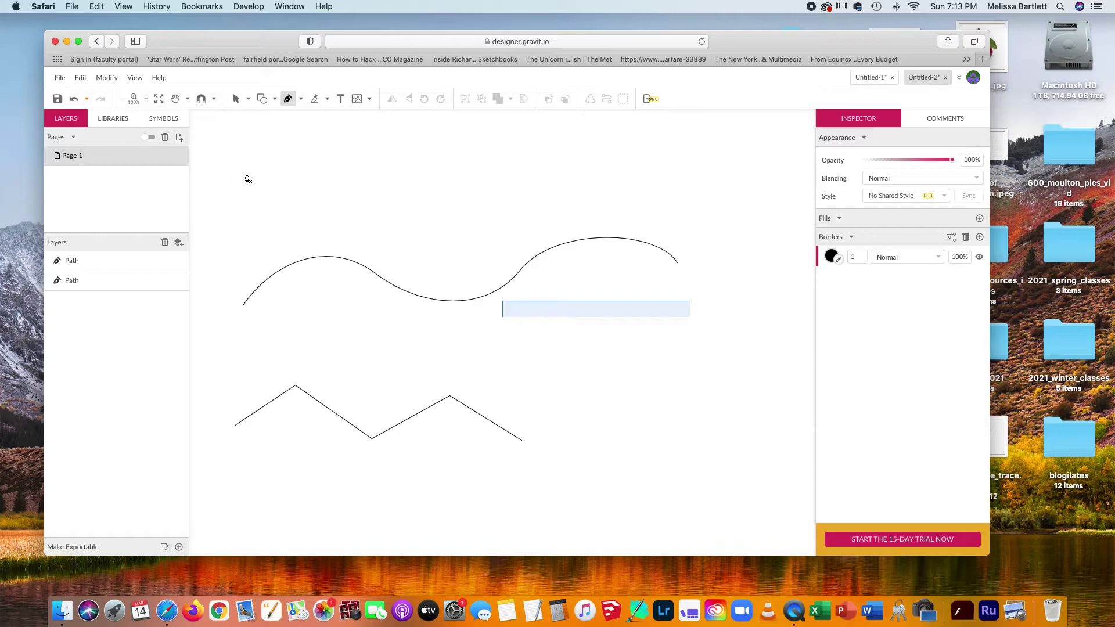
{"action": "left_click", "coordinate": [235, 206]}
{"action": "left_click_drag", "start_coordinate": [236, 208], "coordinate": [265, 176]}
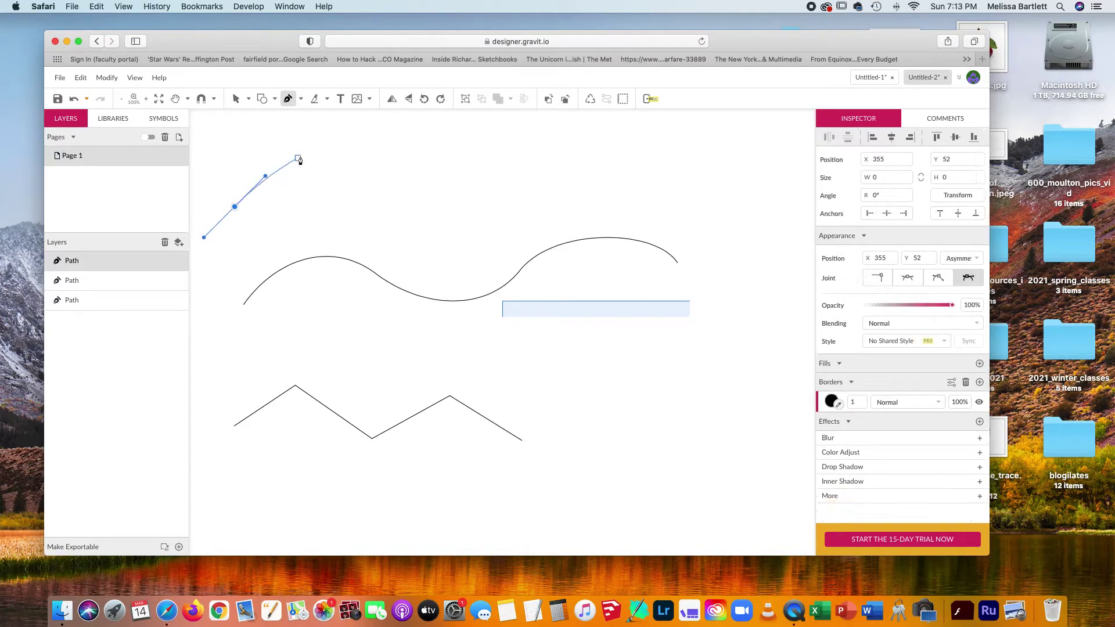
{"action": "left_click_drag", "start_coordinate": [342, 188], "coordinate": [388, 227]}
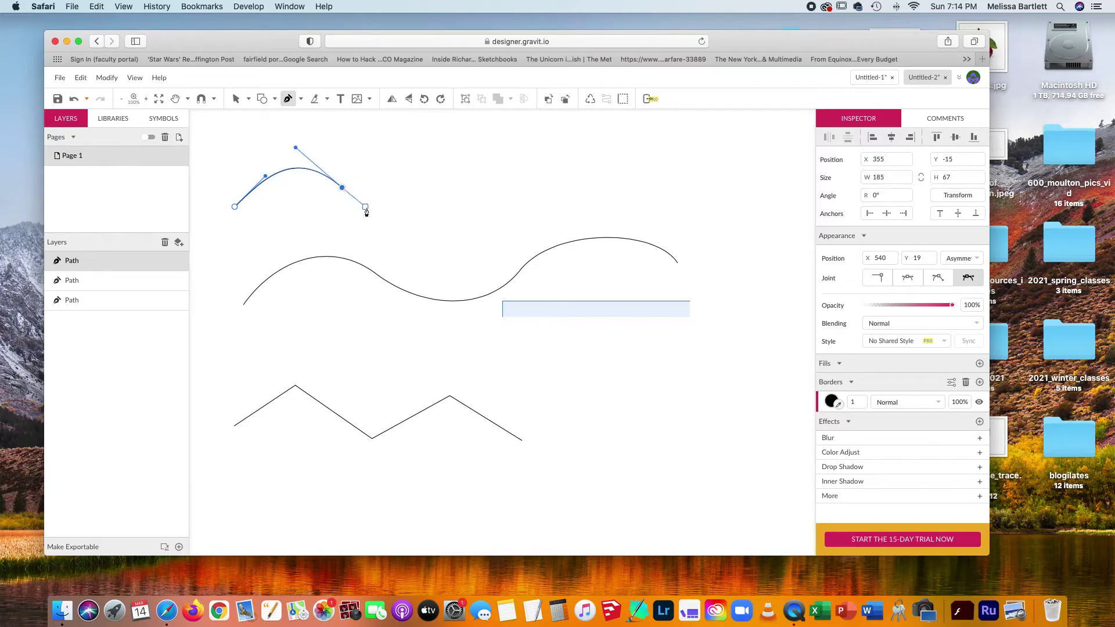
{"action": "left_click_drag", "start_coordinate": [346, 194], "coordinate": [433, 182]}
{"action": "left_click", "coordinate": [432, 177]}
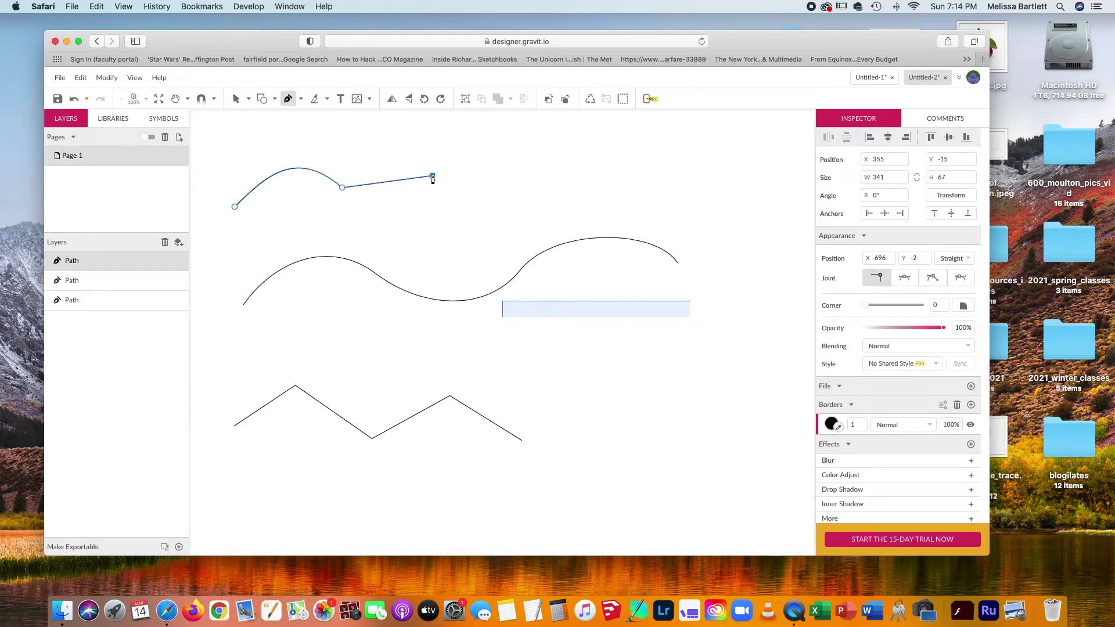
{"action": "left_click", "coordinate": [510, 167]}
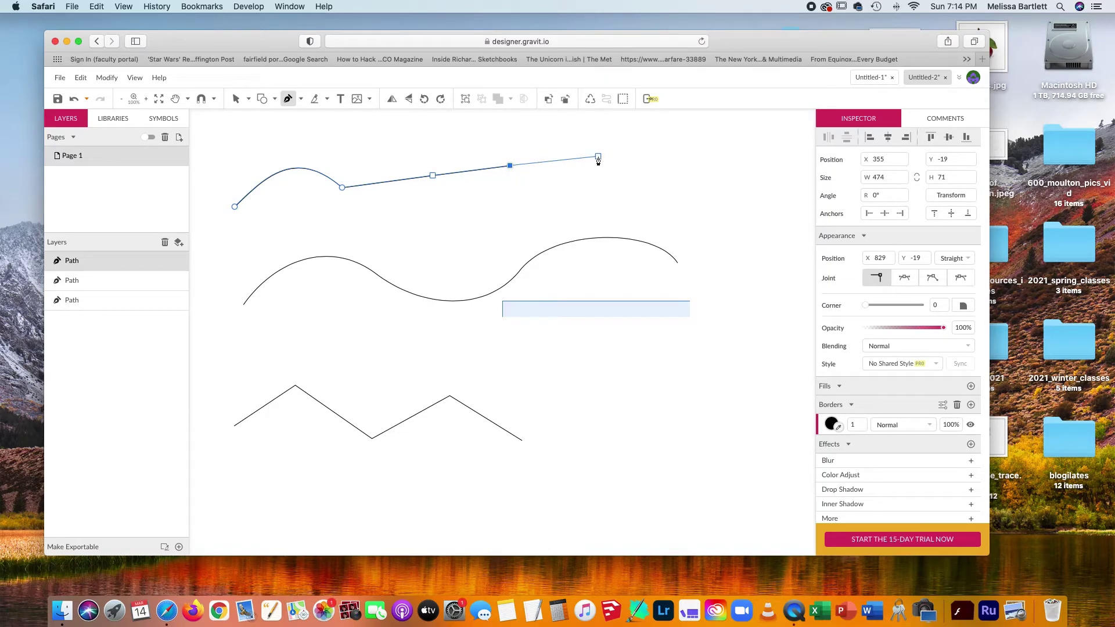
Step: Continue the path with a second hump, a straight segment and a rounded right end, reaching about 893 px in width
{"action": "left_click_drag", "start_coordinate": [597, 157], "coordinate": [648, 205]}
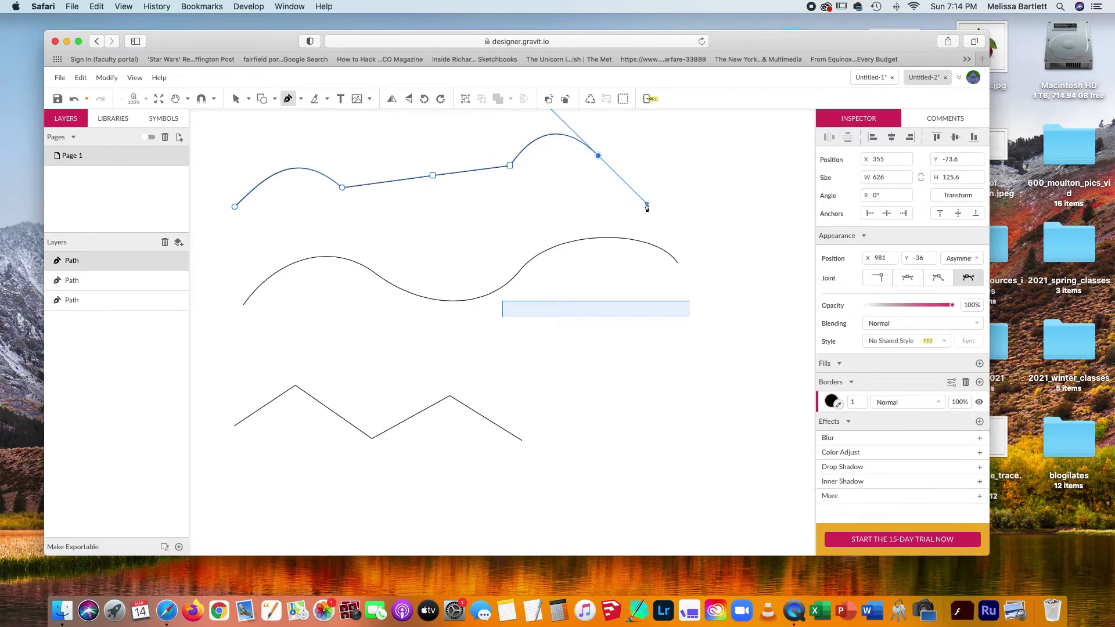
{"action": "left_click", "coordinate": [598, 157]}
{"action": "left_click", "coordinate": [685, 152]}
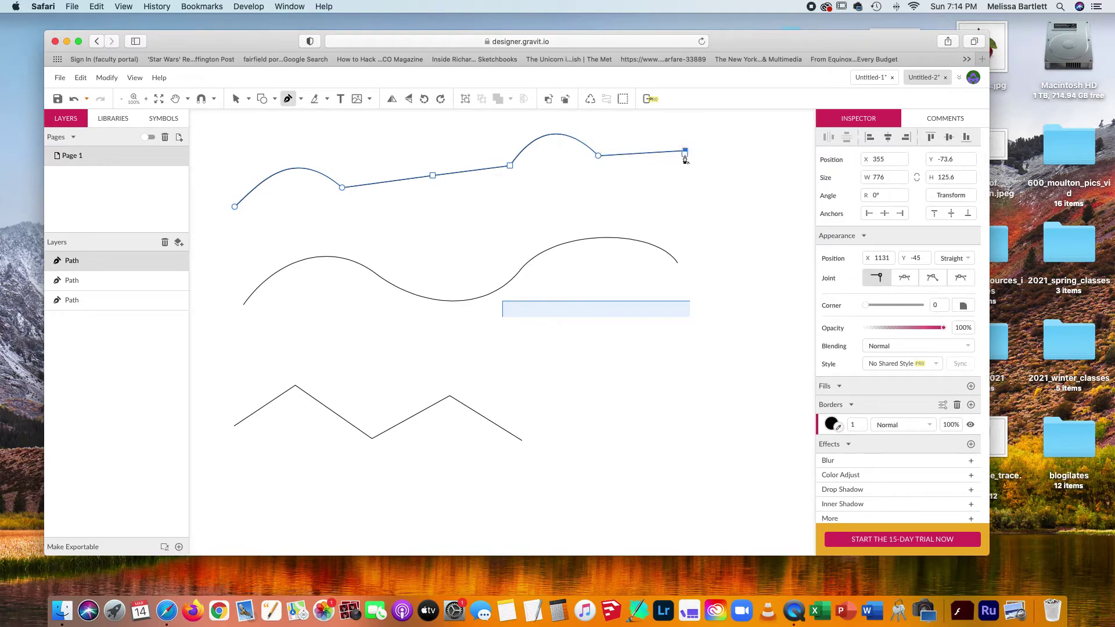
{"action": "left_click_drag", "start_coordinate": [749, 210], "coordinate": [731, 286]}
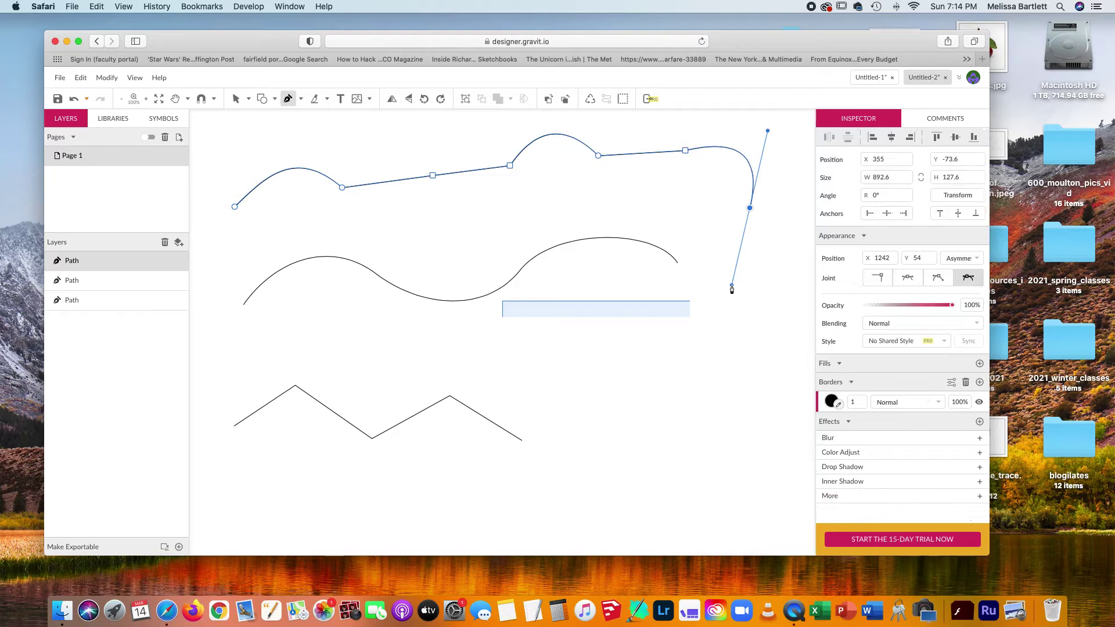
Step: Draw the path's lower edge back toward its start with two straight segments, one curved hump and two more straight segments
{"action": "left_click", "coordinate": [750, 209]}
{"action": "left_click", "coordinate": [657, 215]}
{"action": "left_click", "coordinate": [521, 228]}
{"action": "left_click_drag", "start_coordinate": [421, 239], "coordinate": [381, 295]}
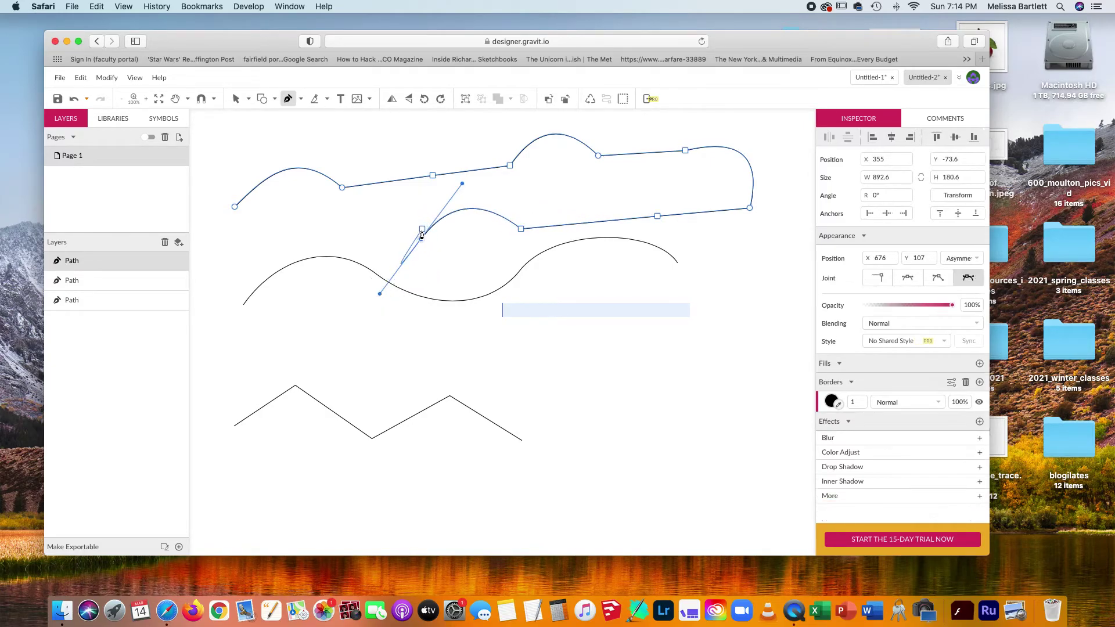
{"action": "left_click", "coordinate": [421, 238]}
{"action": "left_click", "coordinate": [313, 248]}
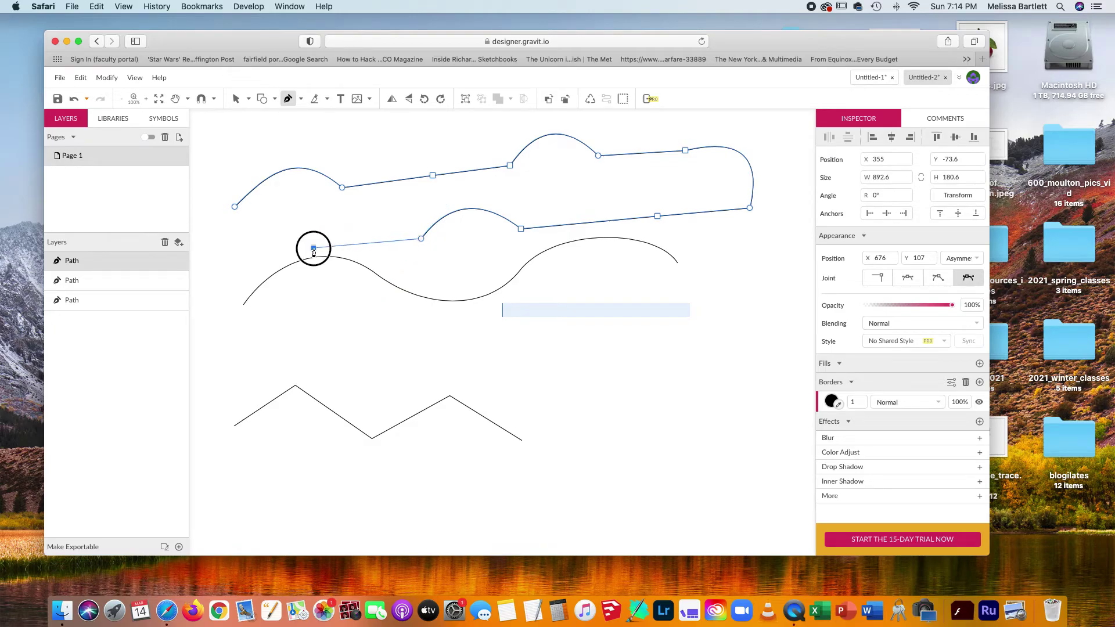
{"action": "left_click", "coordinate": [241, 258]}
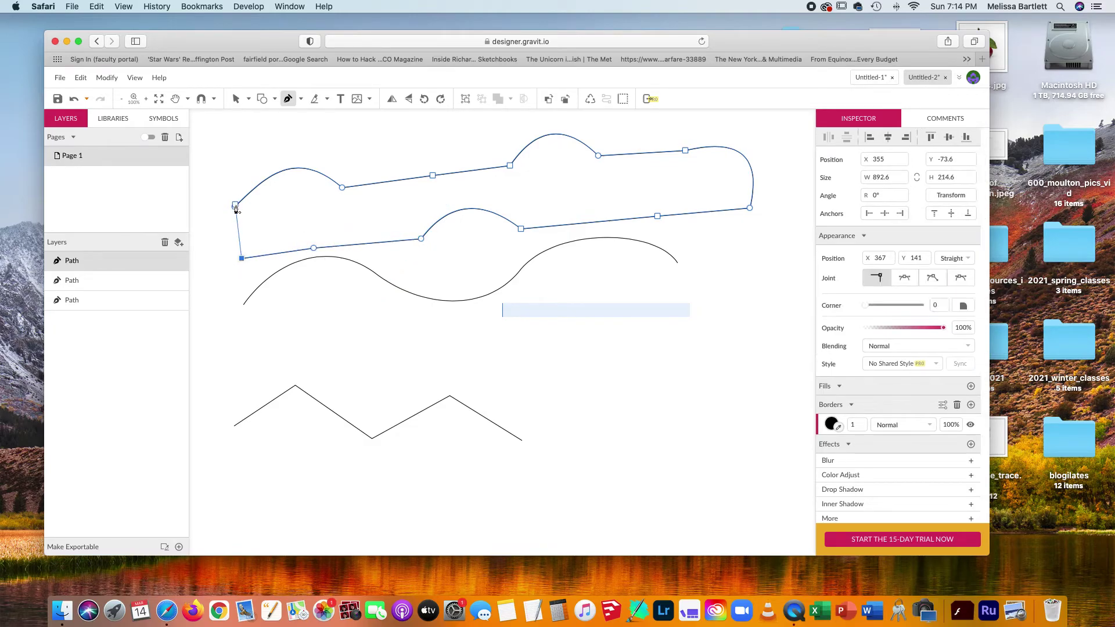
Step: Close the path at its starting anchor with a curved segment and finish drawing
{"action": "left_click_drag", "start_coordinate": [235, 207], "coordinate": [295, 147]}
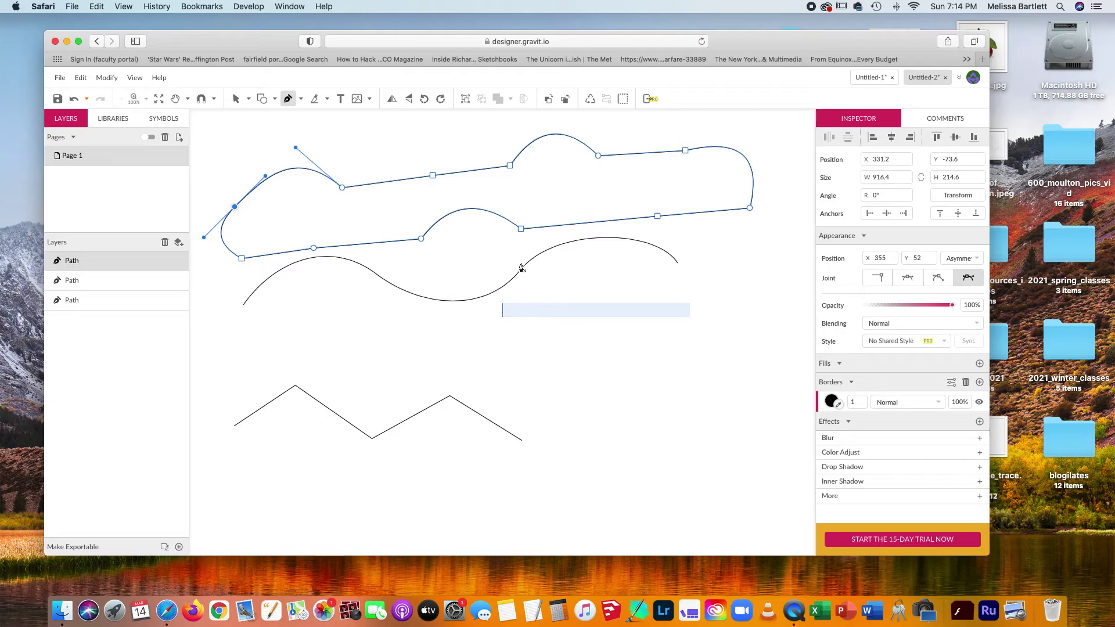
{"action": "scroll", "coordinate": [254, 221], "scroll_direction": "left", "scroll_amount": 2}
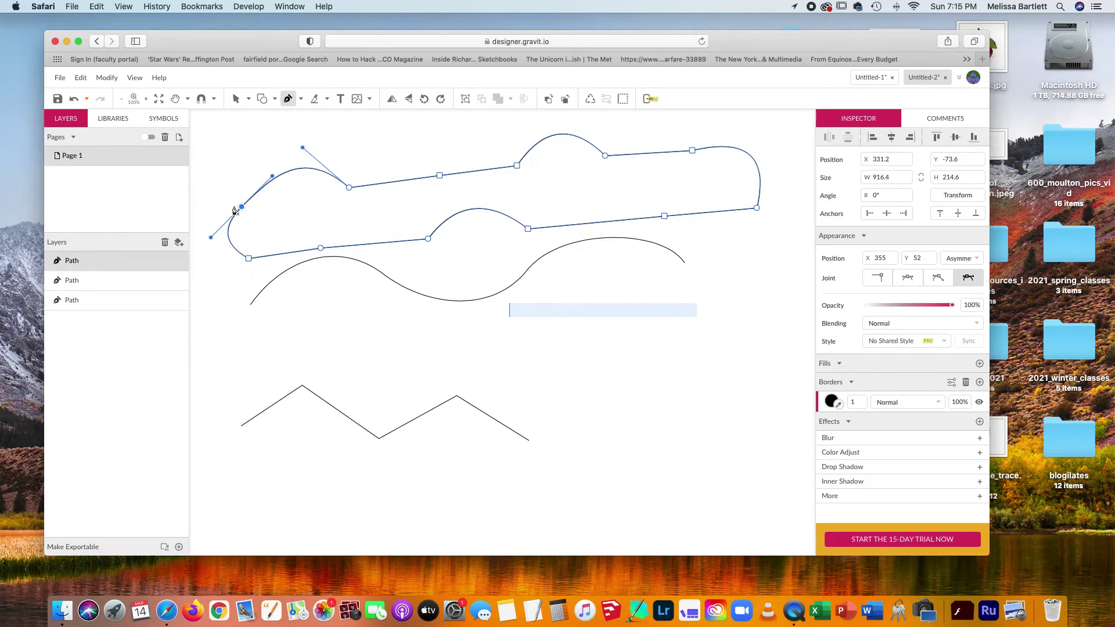
{"action": "key", "text": "Escape"}
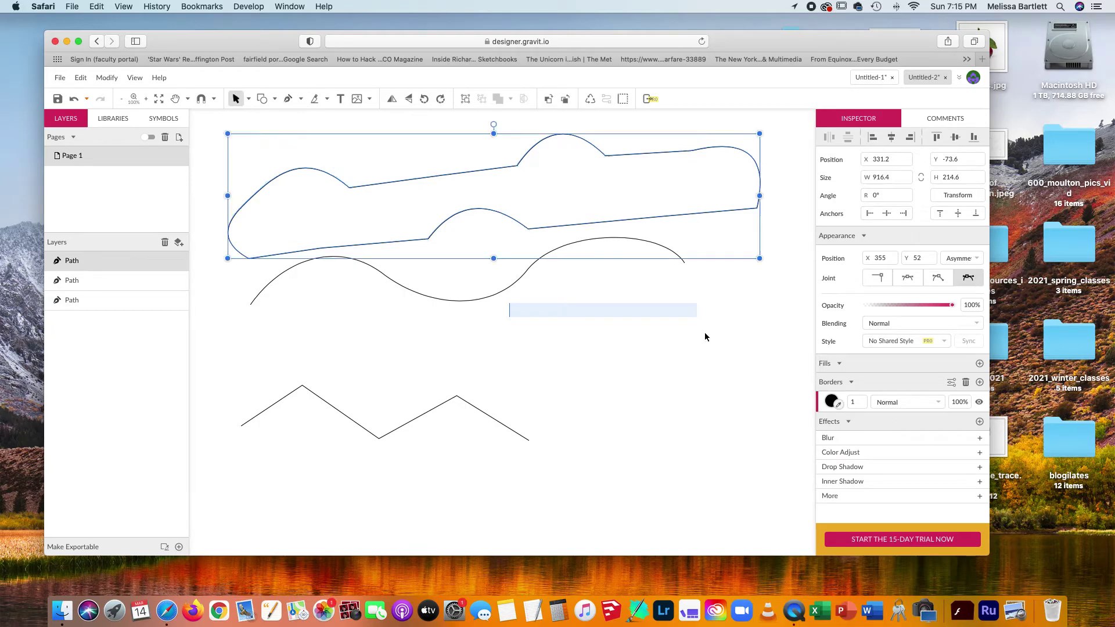
Step: Select the closed shape and add a black fill to it
{"action": "left_click", "coordinate": [781, 316]}
{"action": "left_click", "coordinate": [651, 155]}
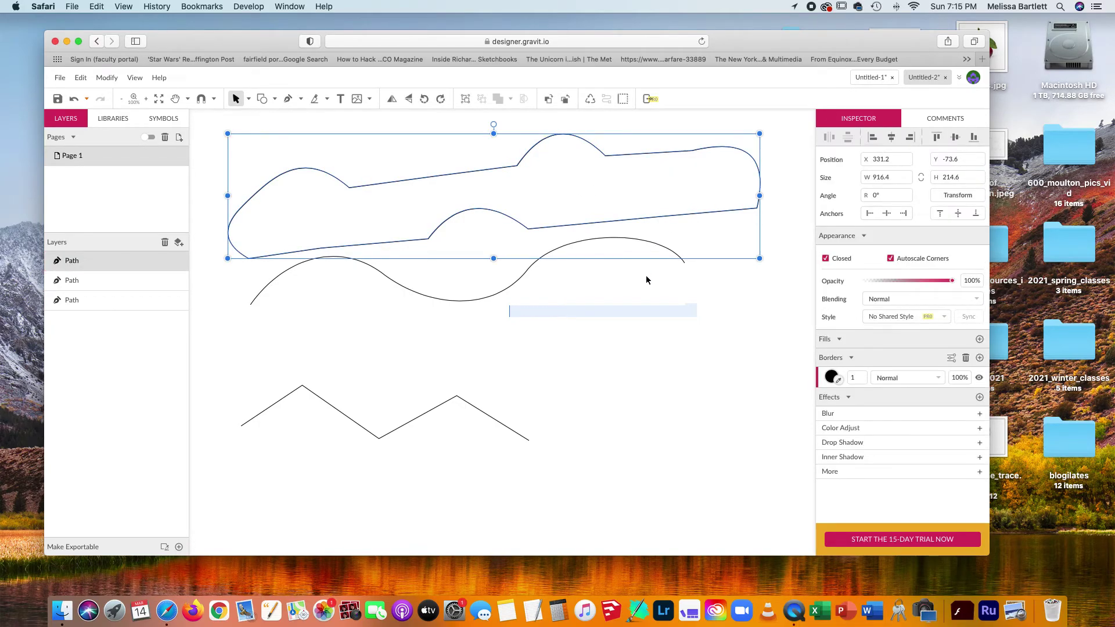
{"action": "left_click", "coordinate": [979, 339]}
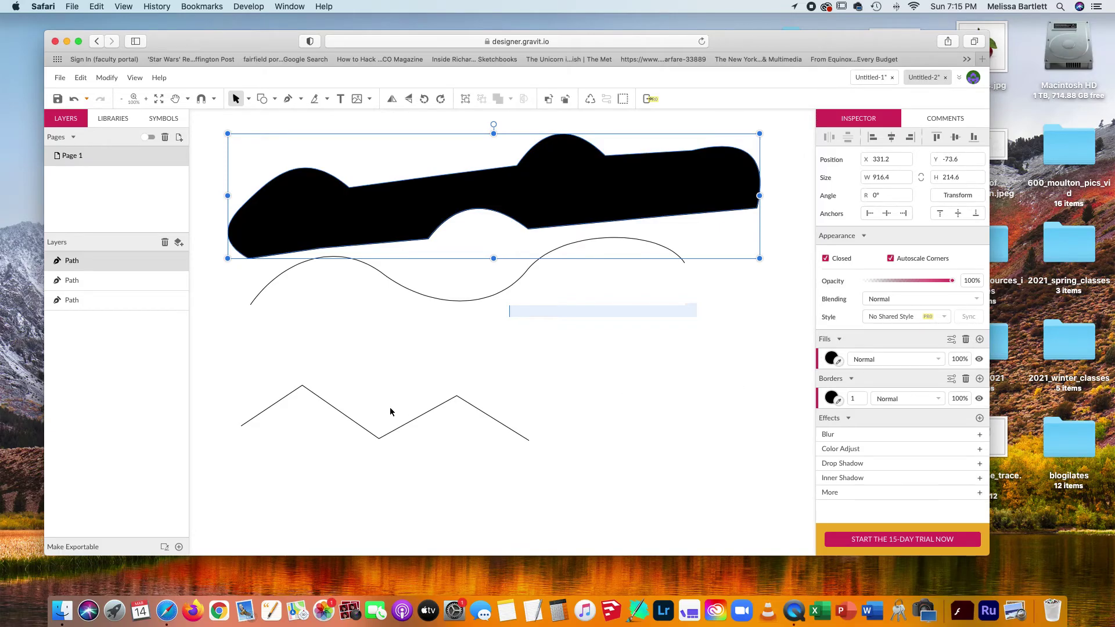